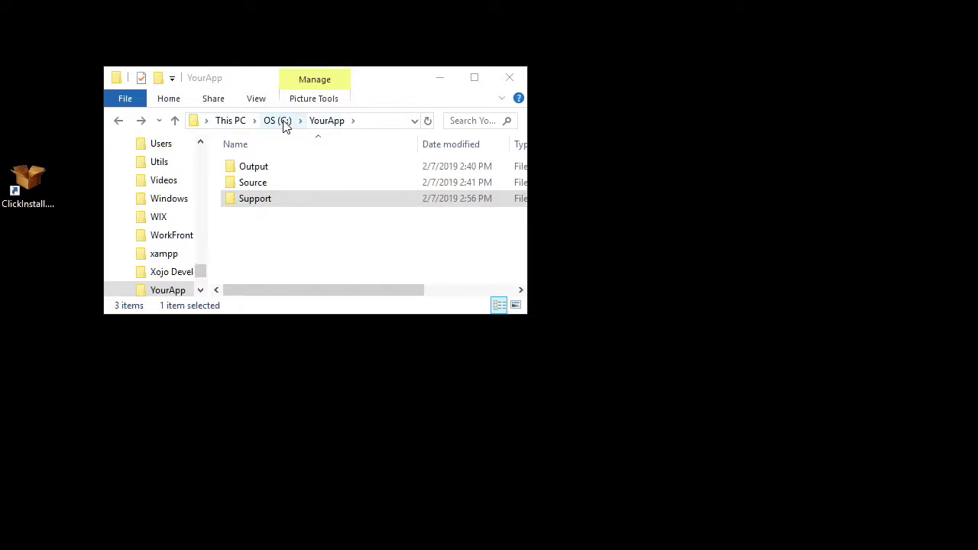
# Check the program files in the Source folder of YourApp, and return to the YourApp folder.
pyautogui.doubleClick(234, 180)
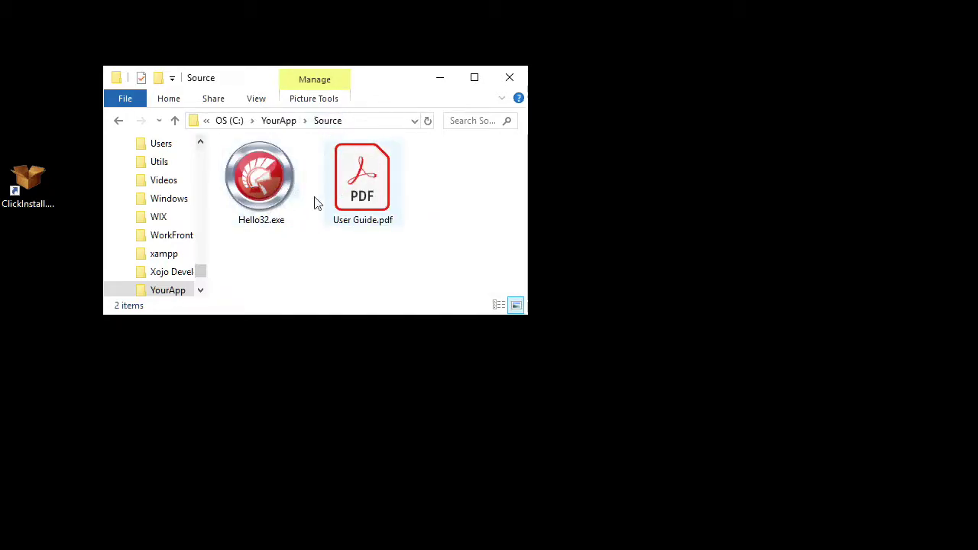
pyautogui.moveTo(353, 217)
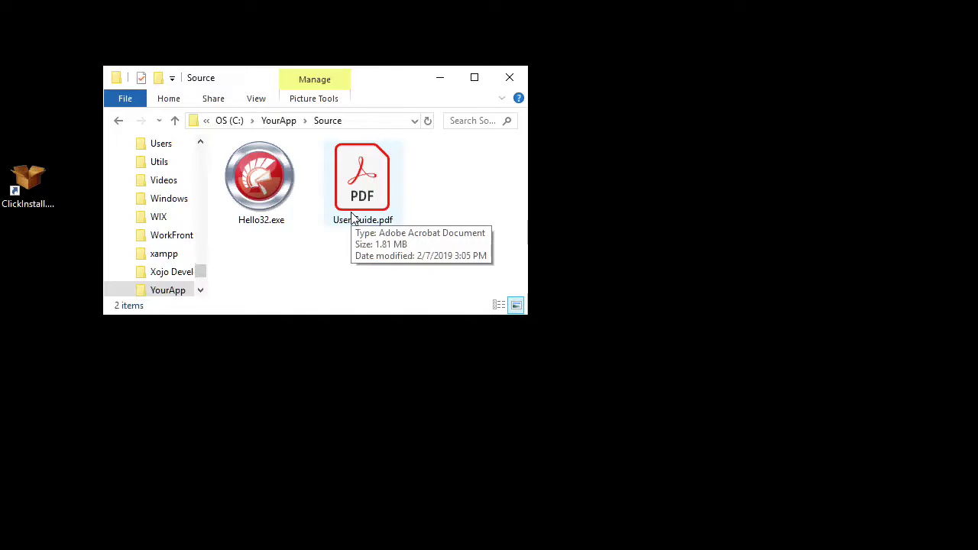
pyautogui.click(285, 122)
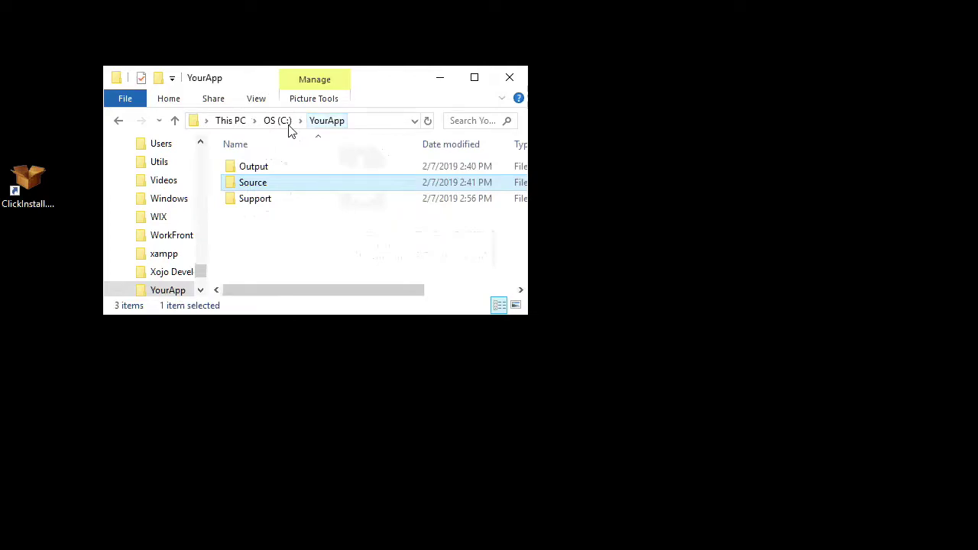
# Examine the icon, picture, background and logo files in the Support folder, and return to the YourApp folder.
pyautogui.doubleClick(230, 200)
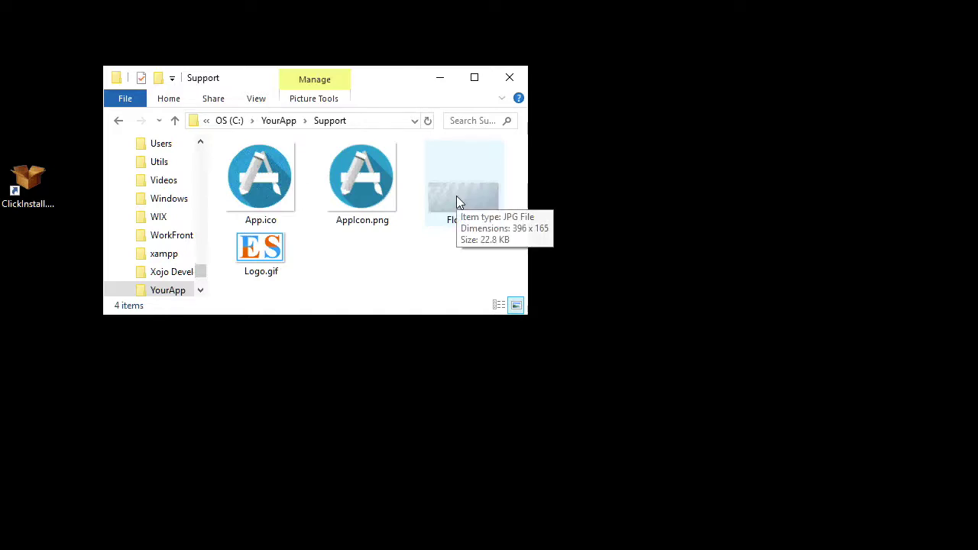
pyautogui.moveTo(284, 260)
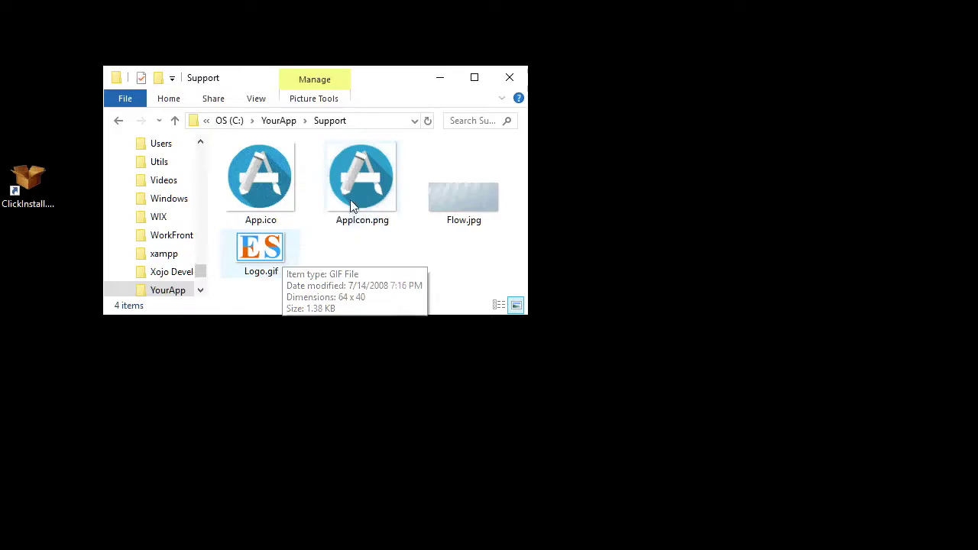
pyautogui.moveTo(375, 194)
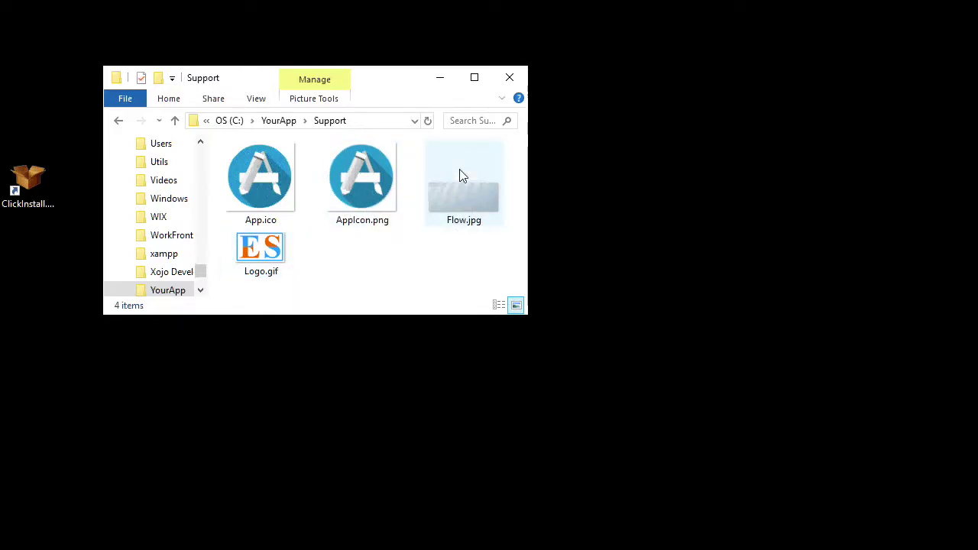
pyautogui.moveTo(460, 176)
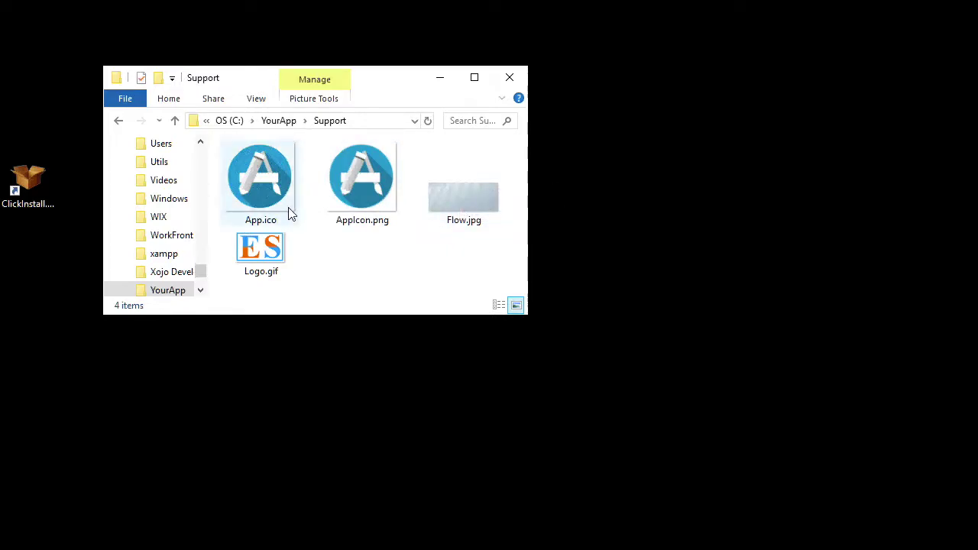
pyautogui.moveTo(271, 197)
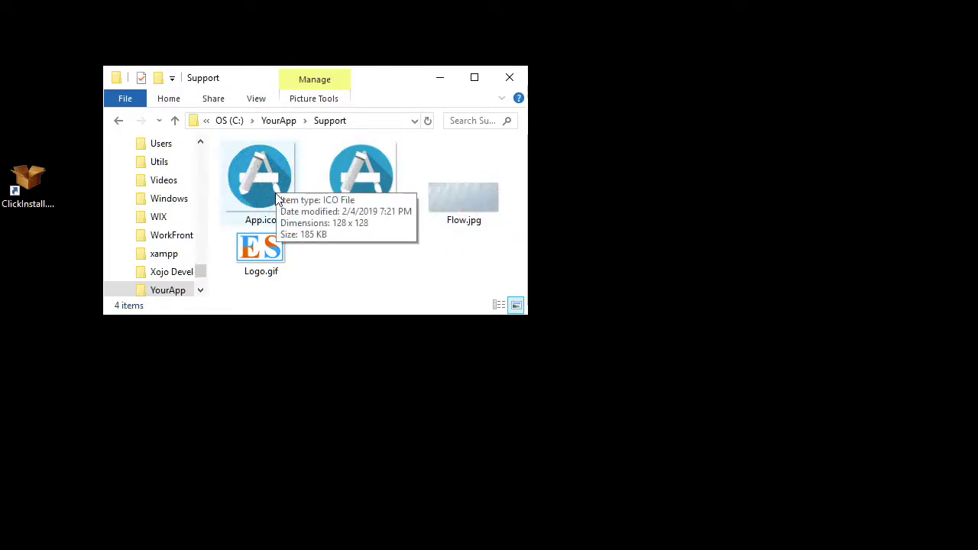
pyautogui.click(284, 122)
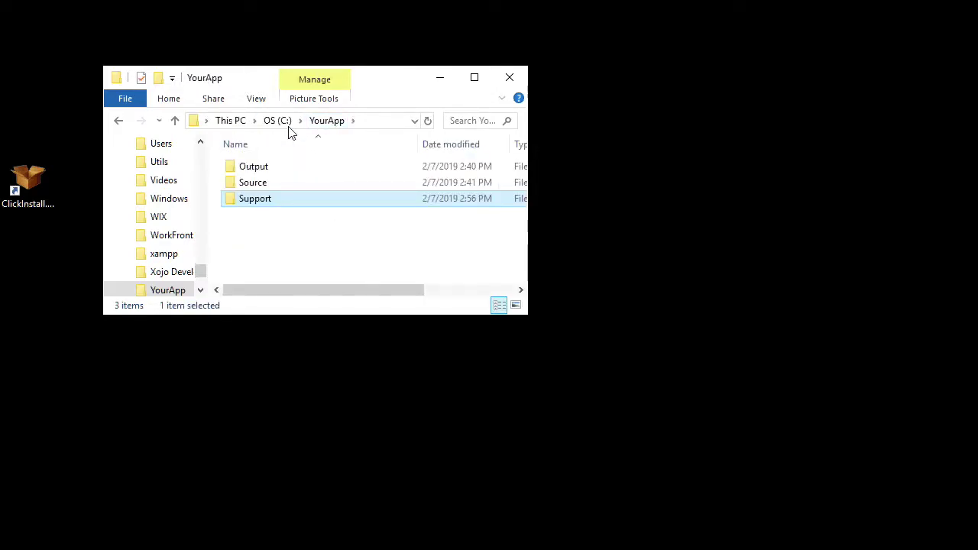
pyautogui.moveTo(236, 173)
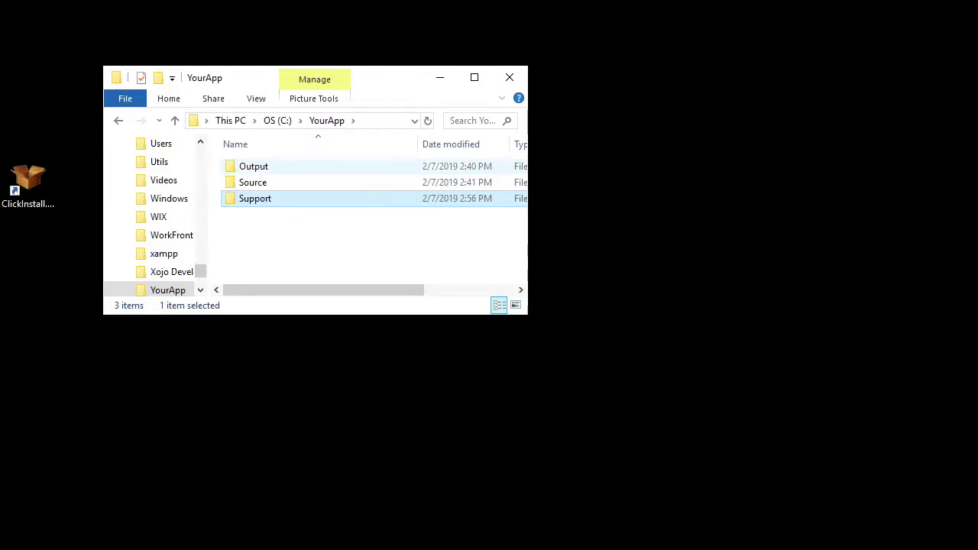
pyautogui.click(207, 336)
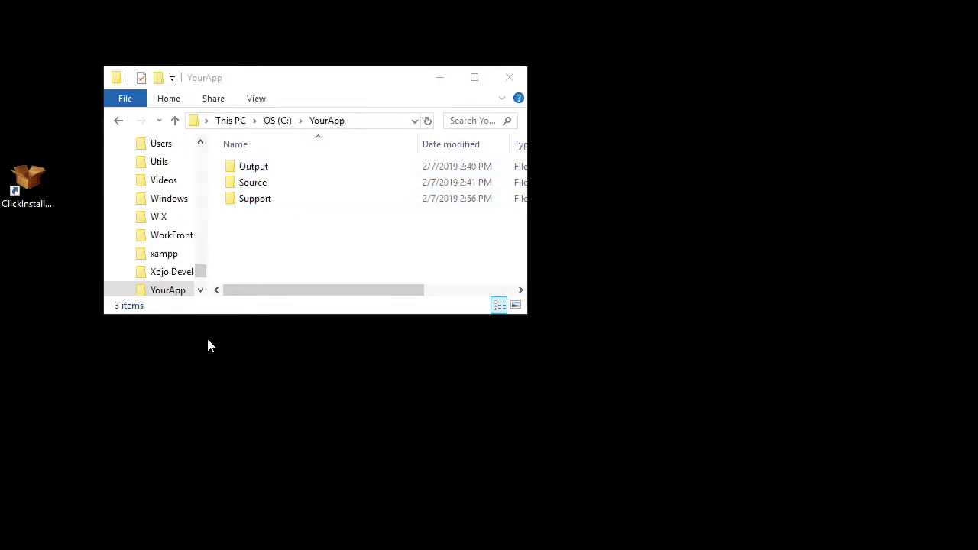
# Launch ClickInstall from its desktop shortcut.
pyautogui.click(29, 175)
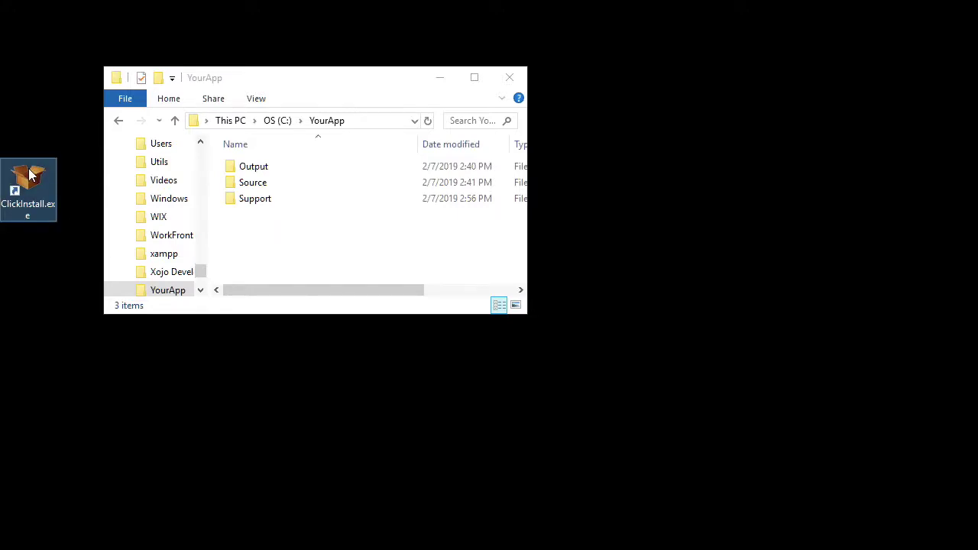
pyautogui.doubleClick(29, 176)
pyautogui.moveTo(227, 34); pyautogui.dragTo(225, 16)
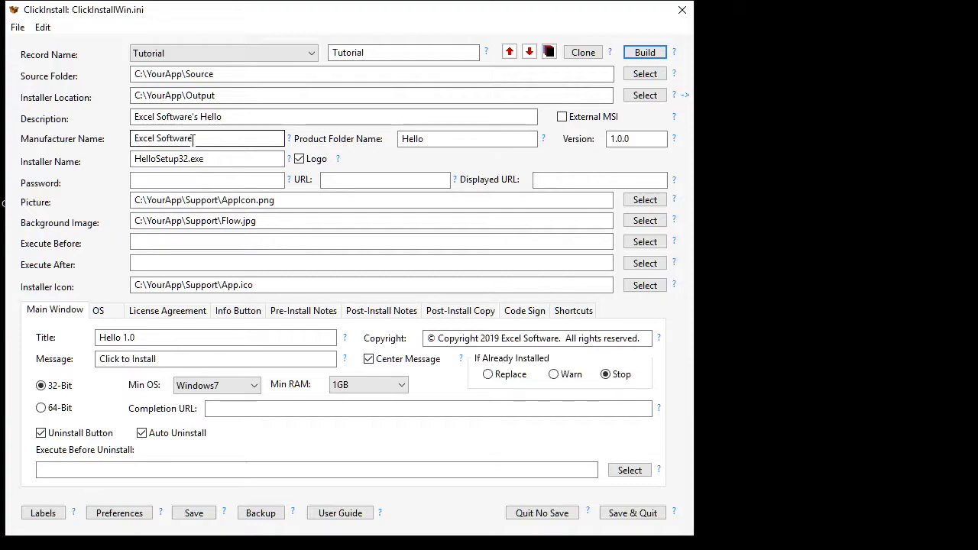
# Review the Tutorial record's manufacturer name and background image, and the logo file set in the preferences for all records.
pyautogui.moveTo(193, 140); pyautogui.dragTo(130, 137)
pyautogui.click(207, 143)
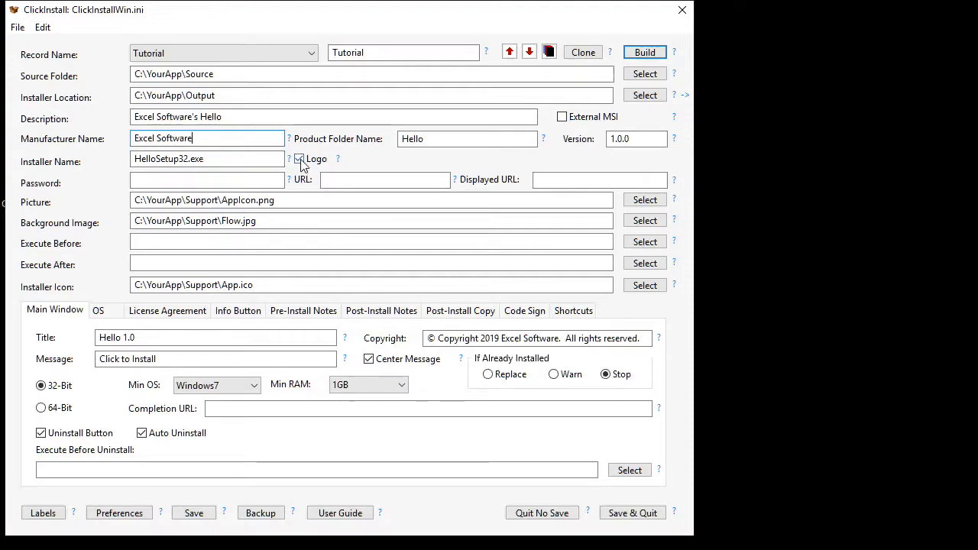
pyautogui.click(119, 513)
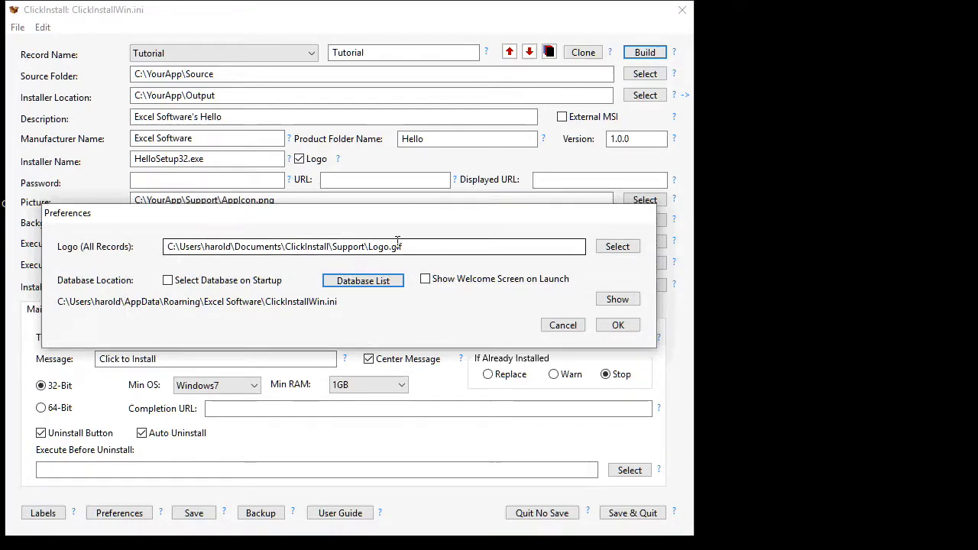
pyautogui.click(608, 329)
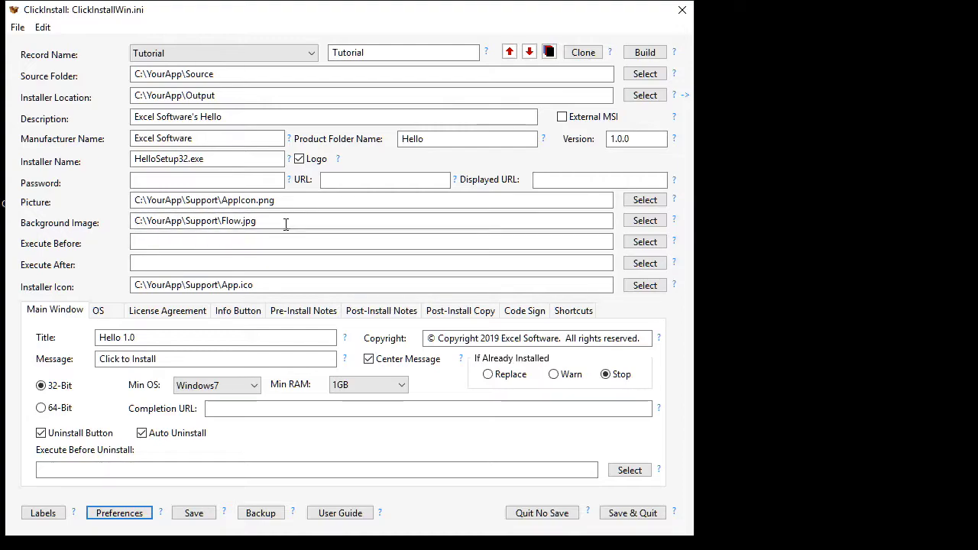
pyautogui.moveTo(283, 221); pyautogui.dragTo(185, 225)
pyautogui.click(185, 222)
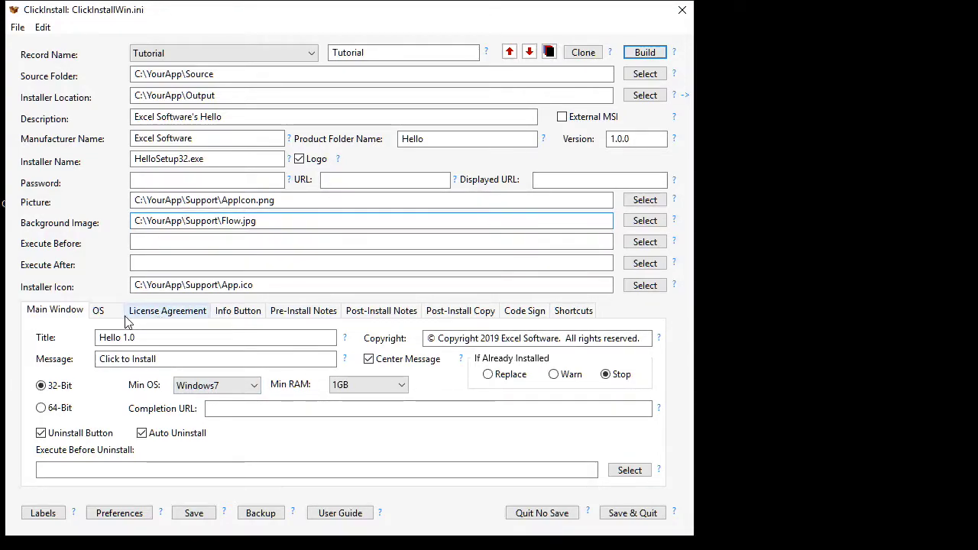
# Load the default license agreement text for the Tutorial record and preview the formatted agreement.
pyautogui.click(169, 315)
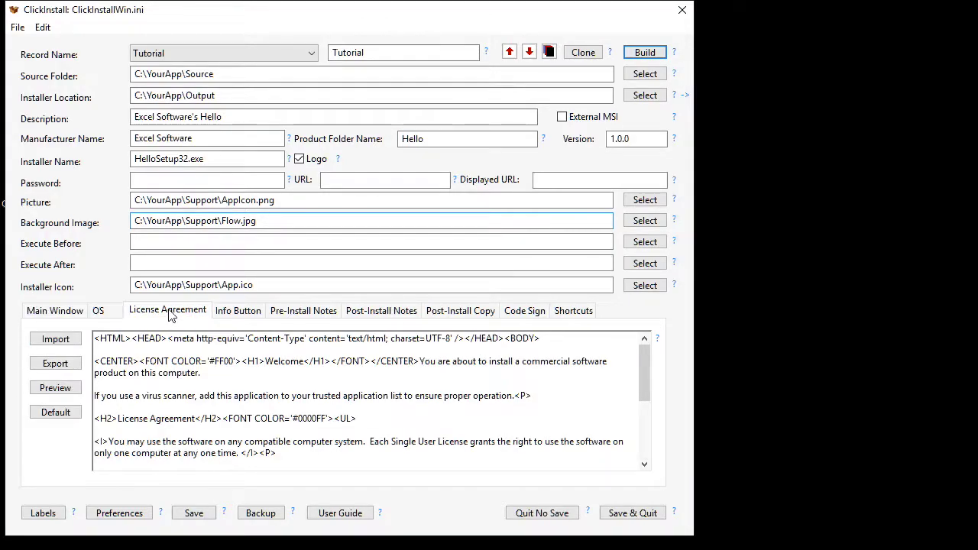
pyautogui.click(67, 412)
pyautogui.click(374, 453)
pyautogui.click(77, 390)
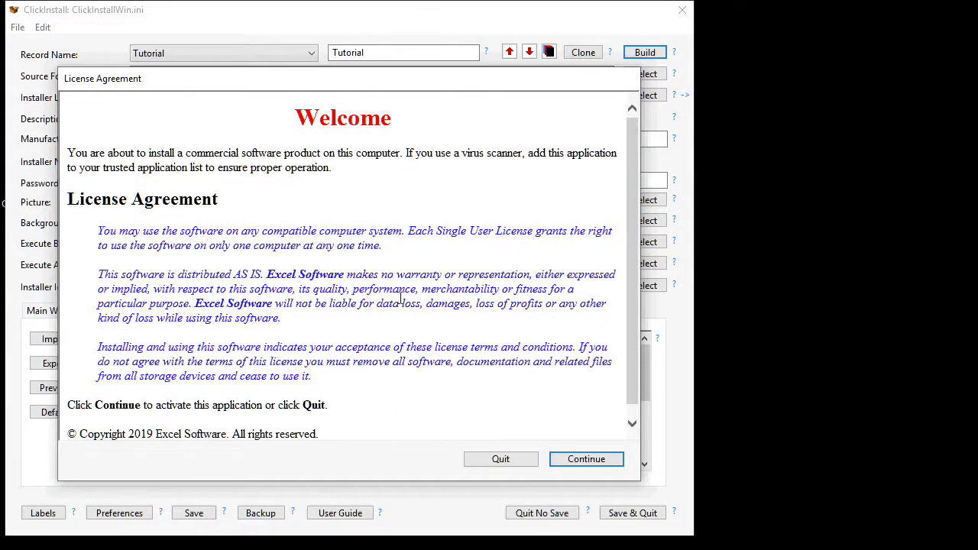
pyautogui.click(567, 462)
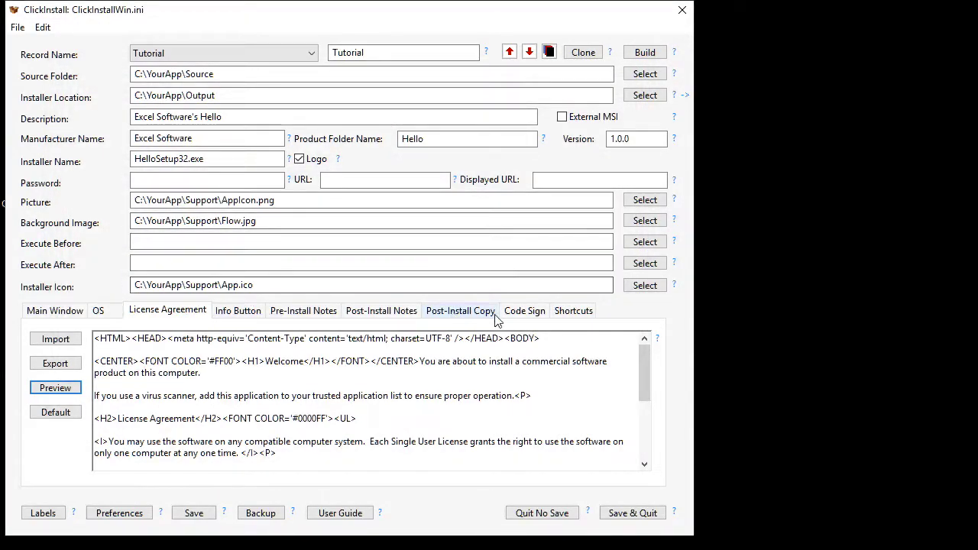
# Review the code signing settings and the desktop and Start menu shortcuts, and return to the main window settings.
pyautogui.click(523, 312)
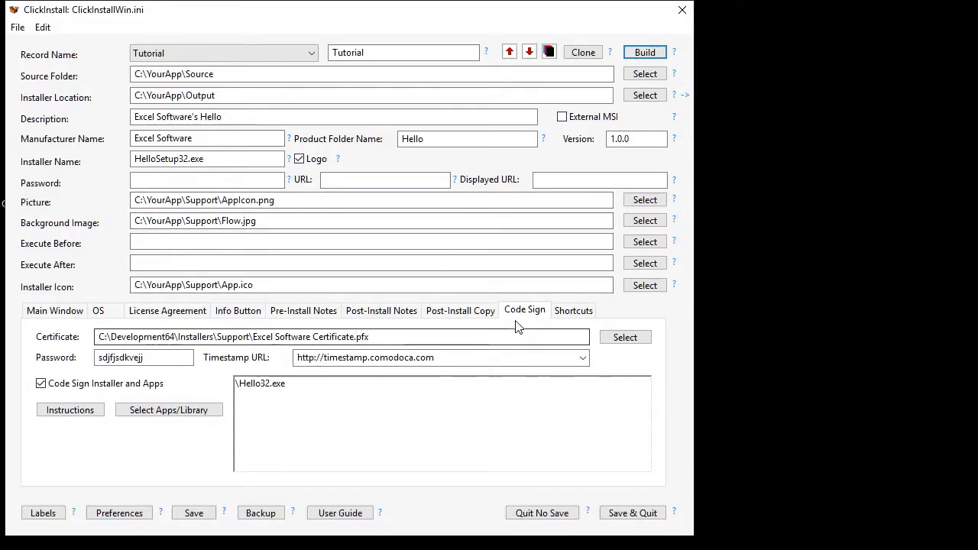
pyautogui.click(565, 314)
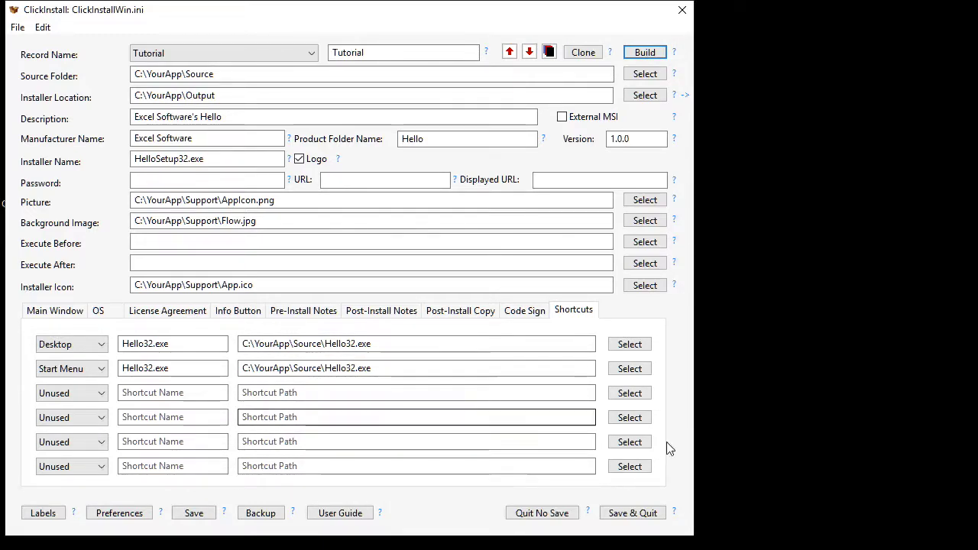
pyautogui.hotkey('ctrl', 'Tab')
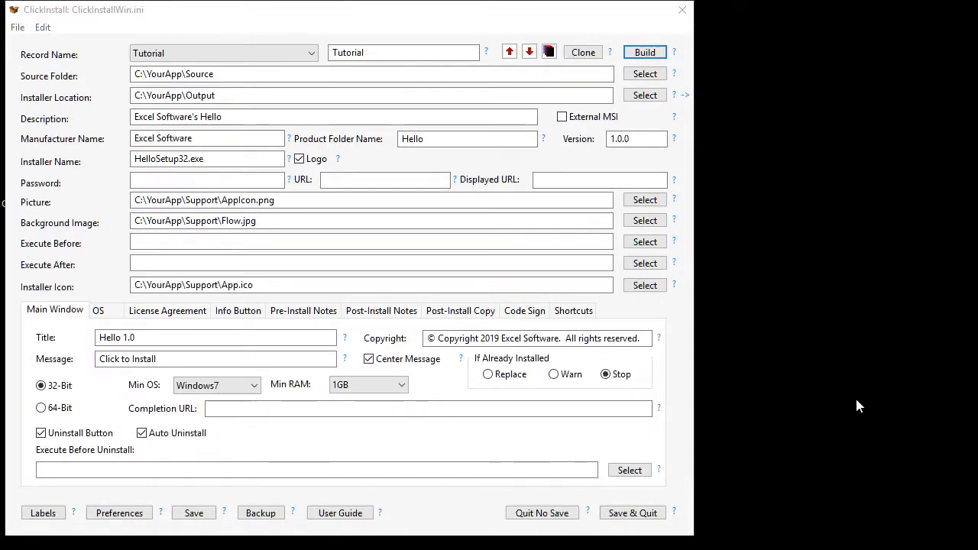
# Look through the list of installer records and the batch build options, leaving both without choosing anything.
pyautogui.click(311, 53)
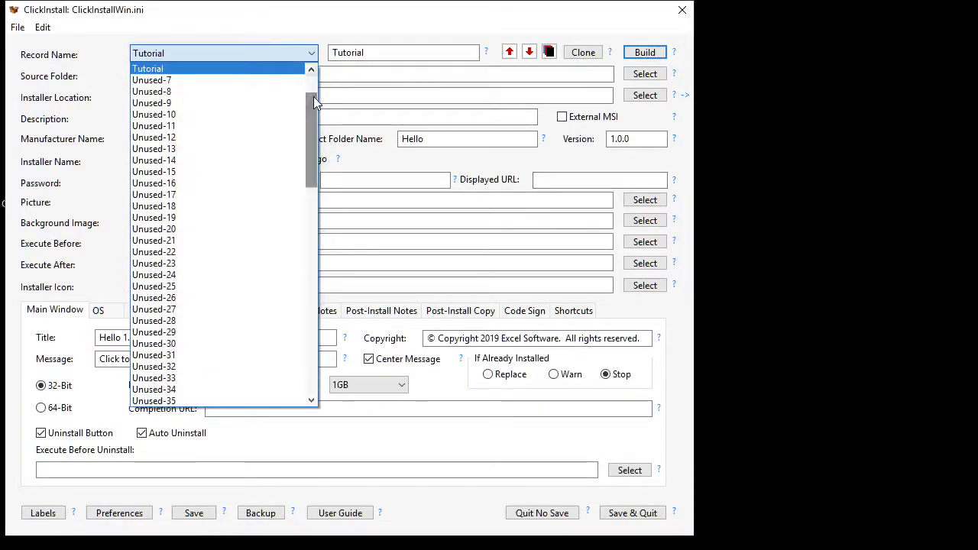
pyautogui.scroll(2, 314, 96)
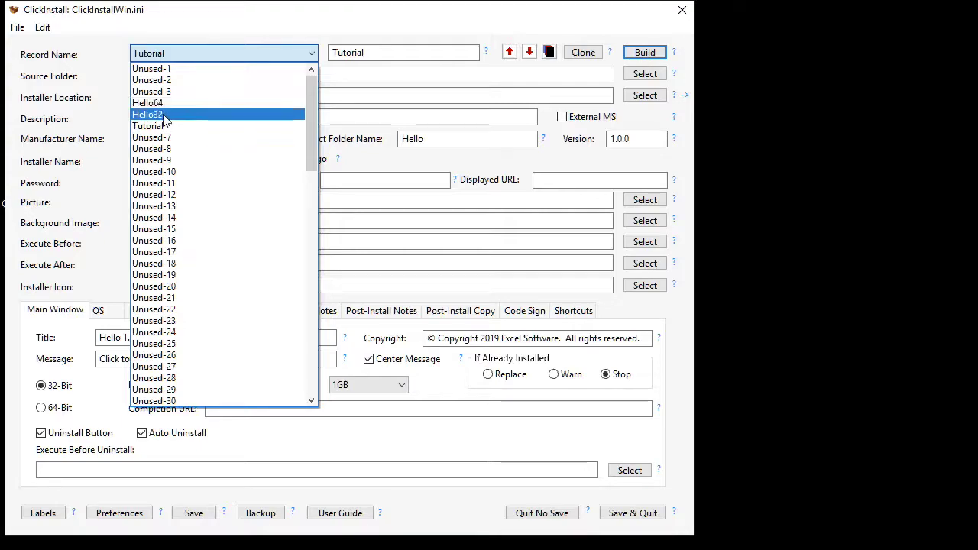
pyautogui.press('Escape')
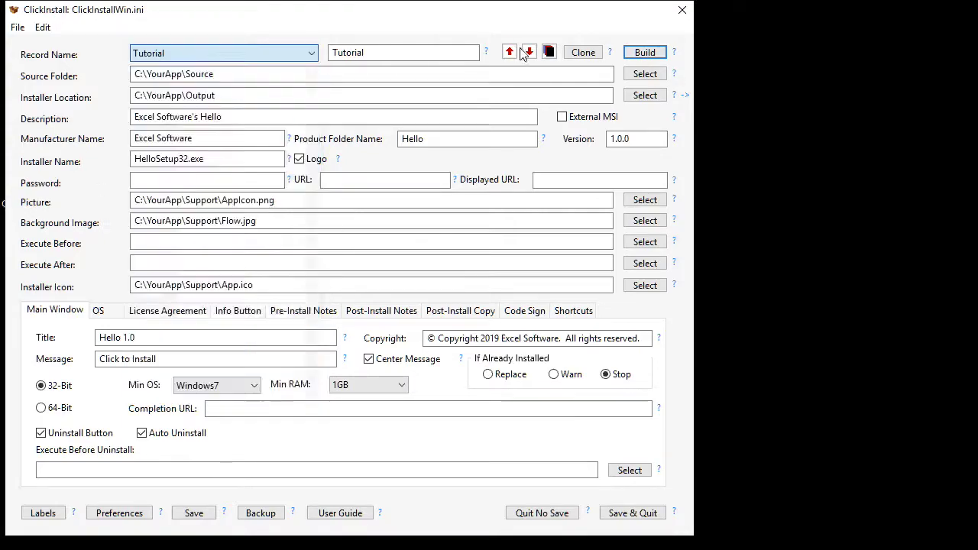
pyautogui.click(547, 53)
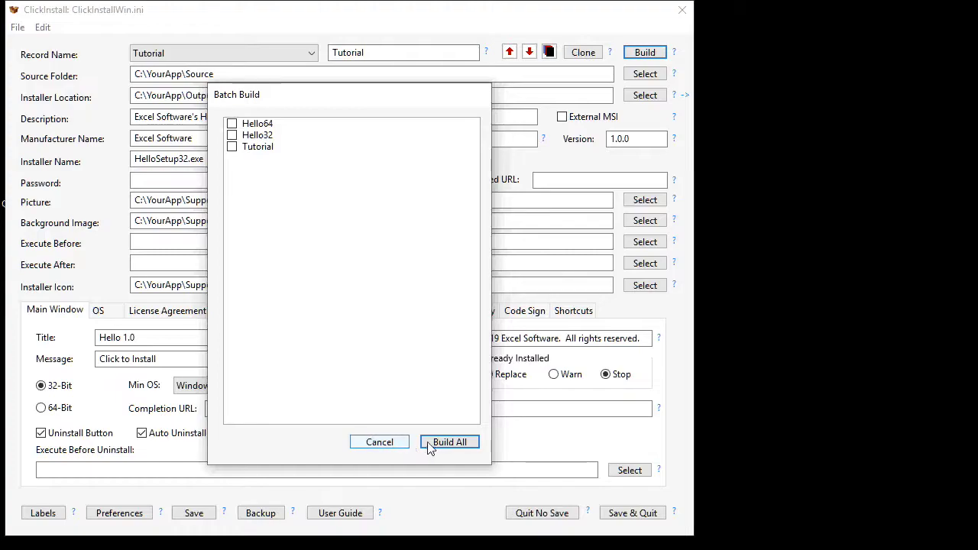
pyautogui.click(397, 446)
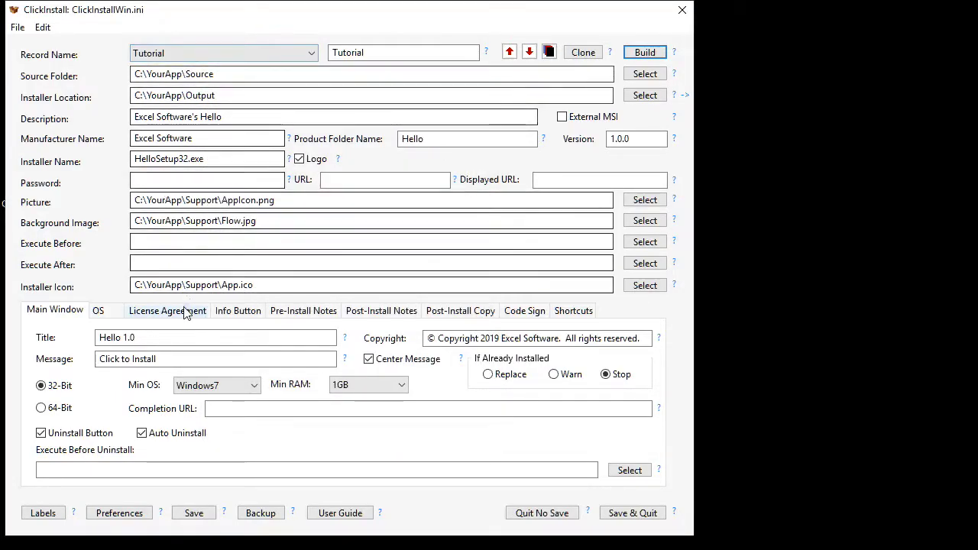
# Build the installer for the Tutorial record and run HelloSetup32.exe from the Output folder.
pyautogui.click(645, 55)
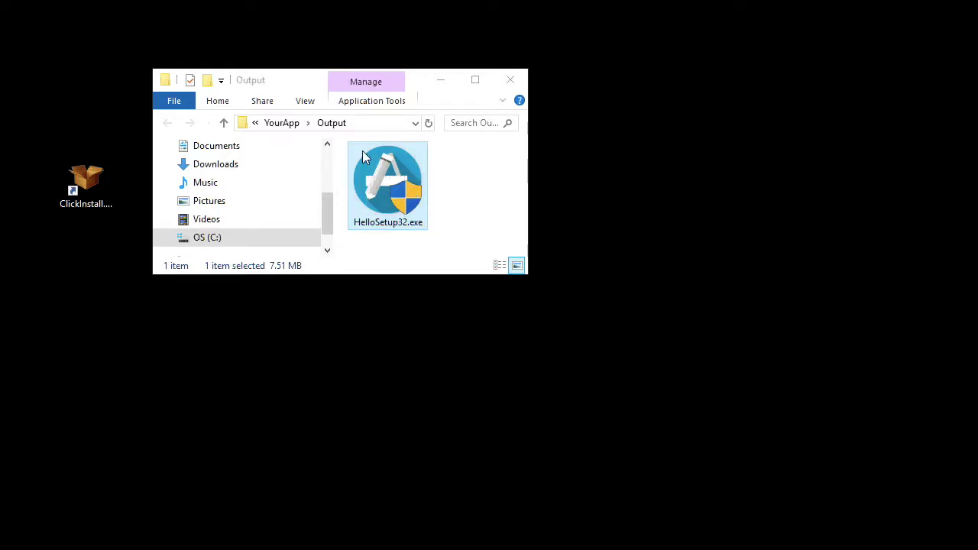
pyautogui.doubleClick(391, 177)
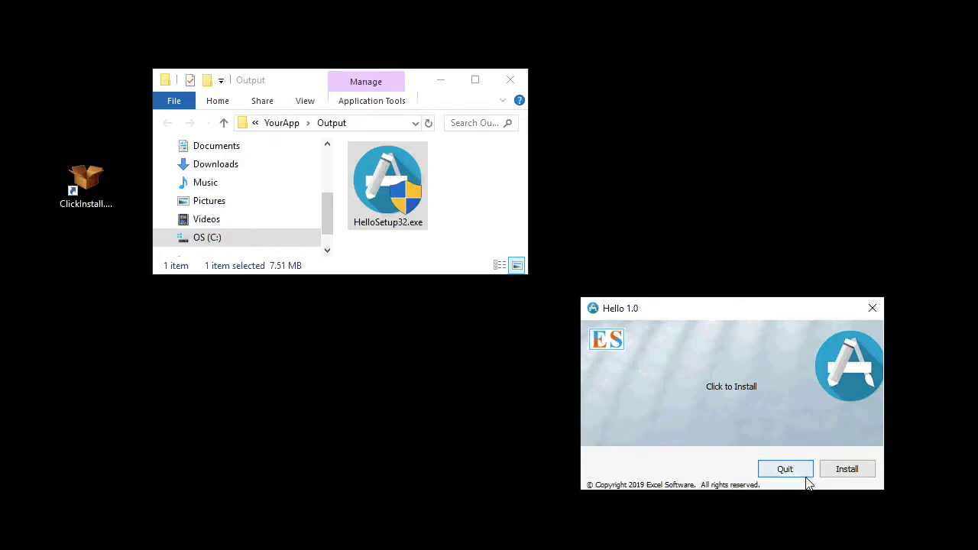
# Install Hello 1.0, accepting the license agreement and the proposed destination folder, and launch Hello32.exe from its desktop shortcut.
pyautogui.click(847, 469)
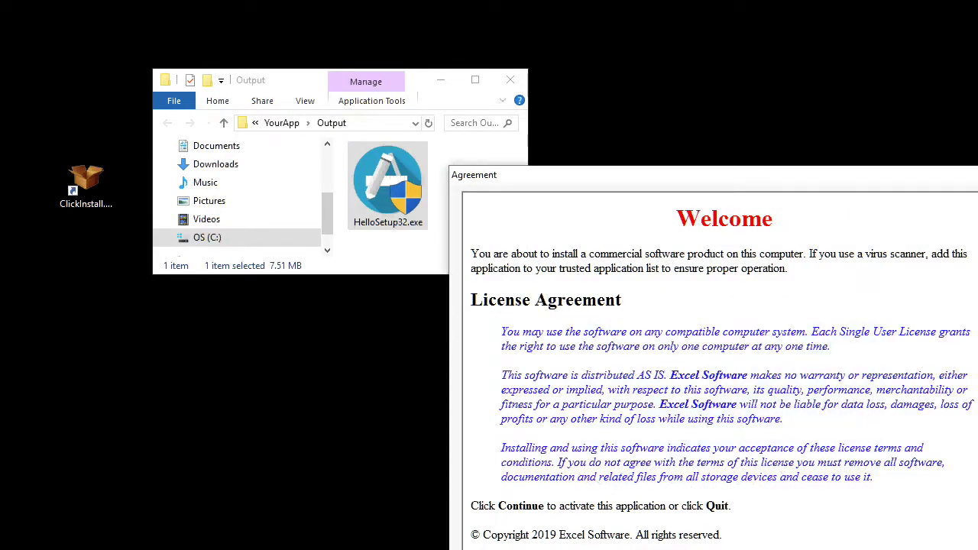
pyautogui.press('Return')
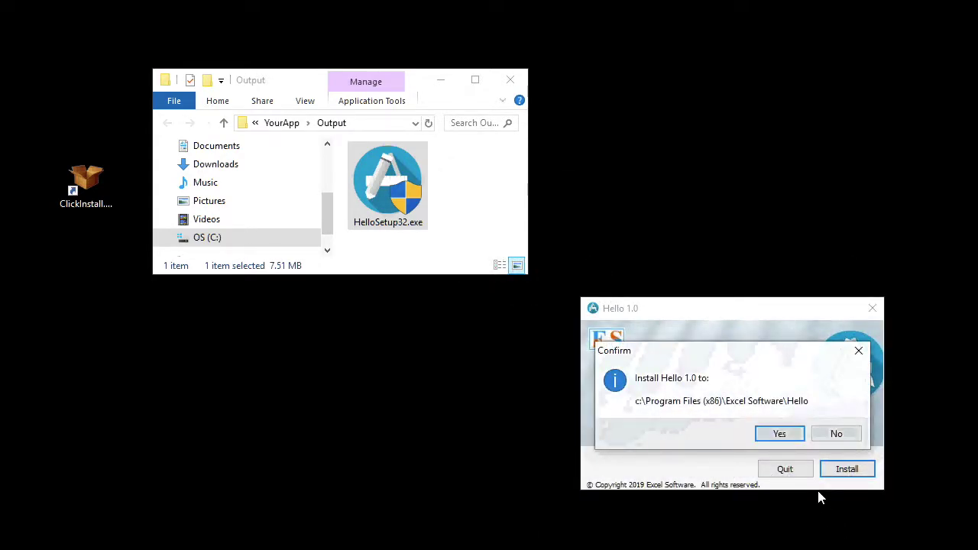
pyautogui.click(780, 433)
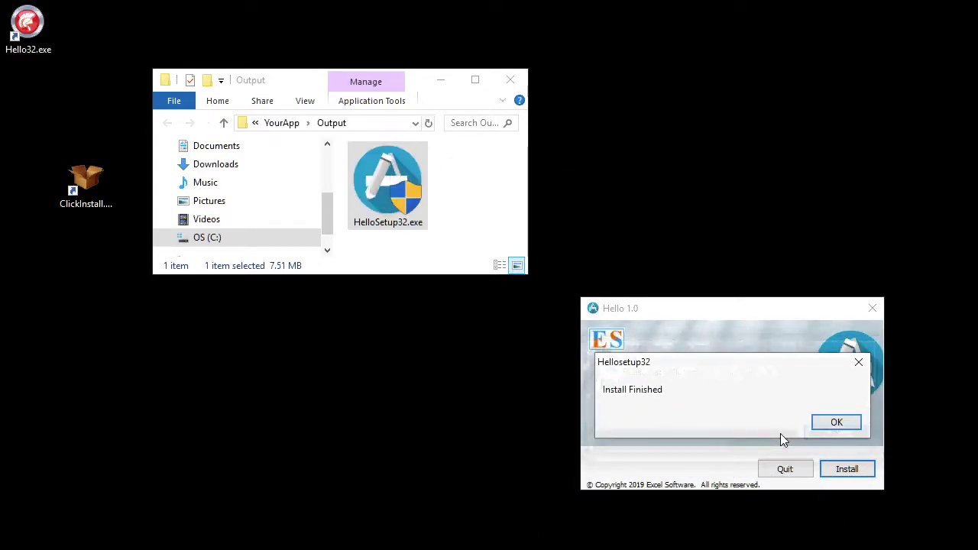
pyautogui.click(852, 419)
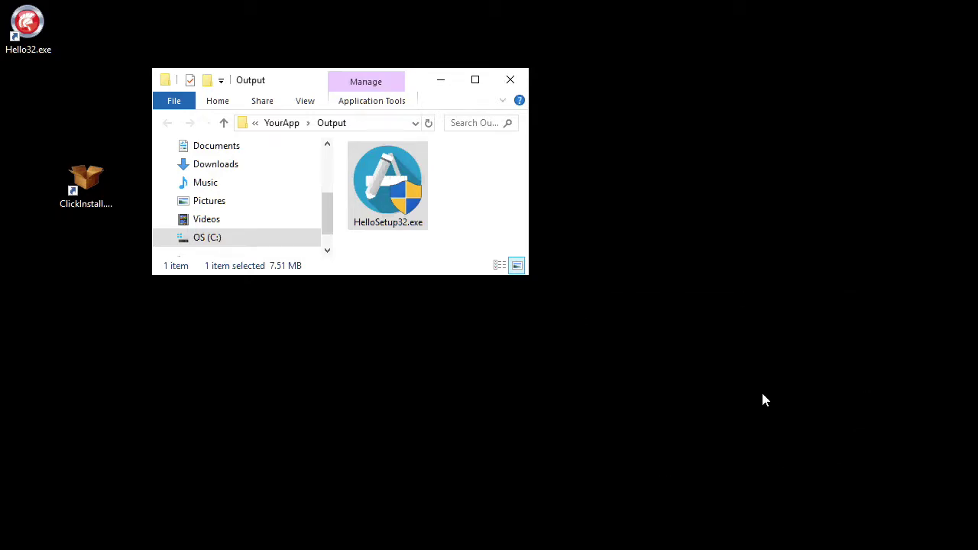
pyautogui.doubleClick(27, 24)
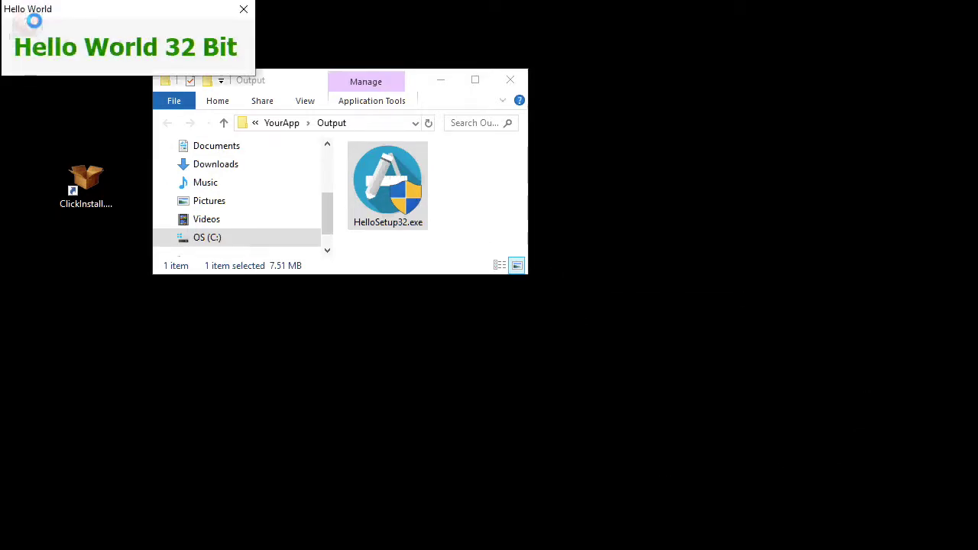
# Close the Hello World window and uninstall Hello 1.0 through its setup program, confirming the removal.
pyautogui.click(243, 9)
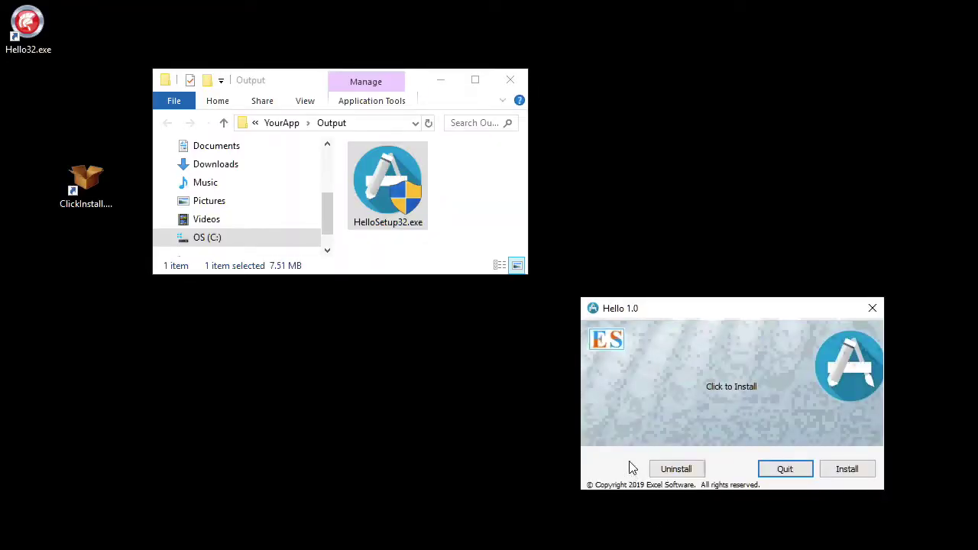
pyautogui.click(671, 474)
pyautogui.click(696, 432)
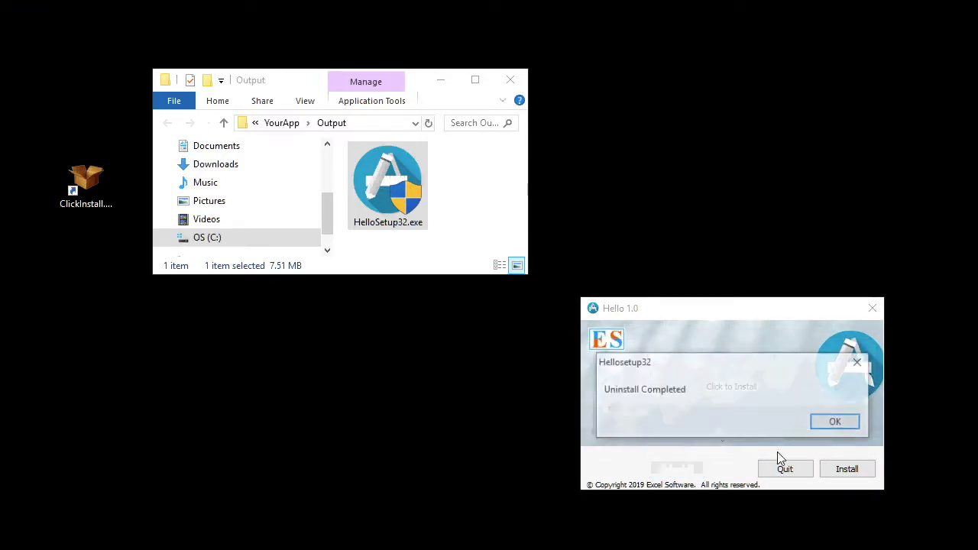
pyautogui.click(829, 425)
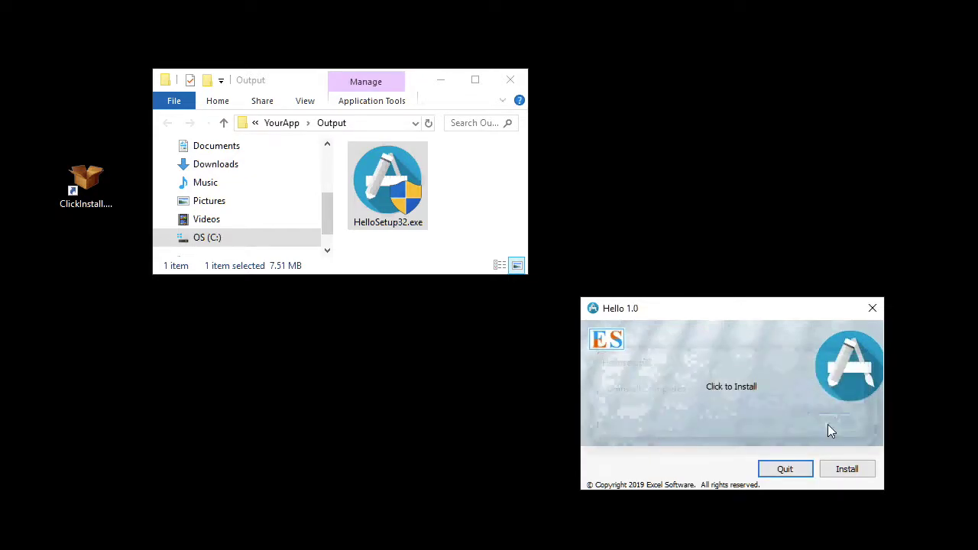
# Reinstall Hello 1.0 from the open setup window, accepting the license agreement and the proposed destination folder.
pyautogui.click(845, 470)
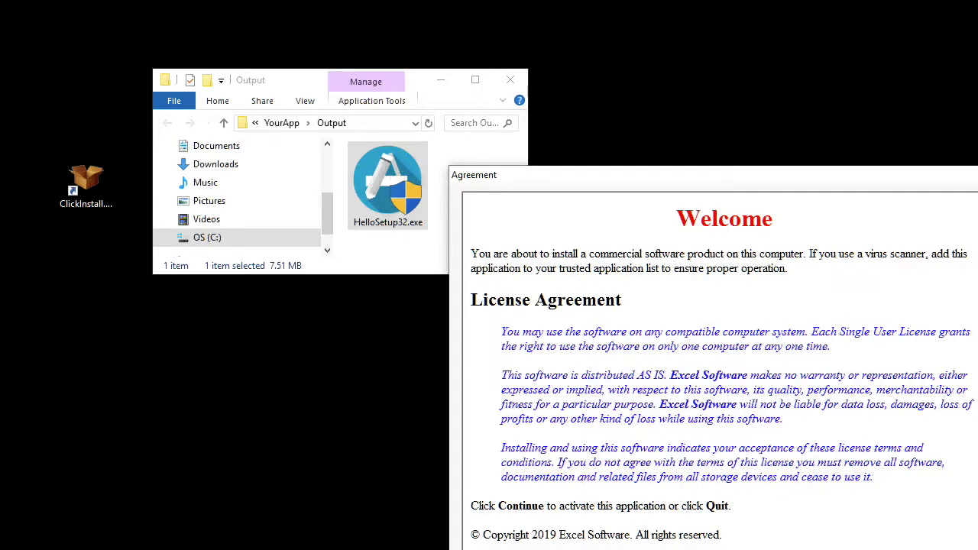
pyautogui.click(852, 544)
pyautogui.click(788, 438)
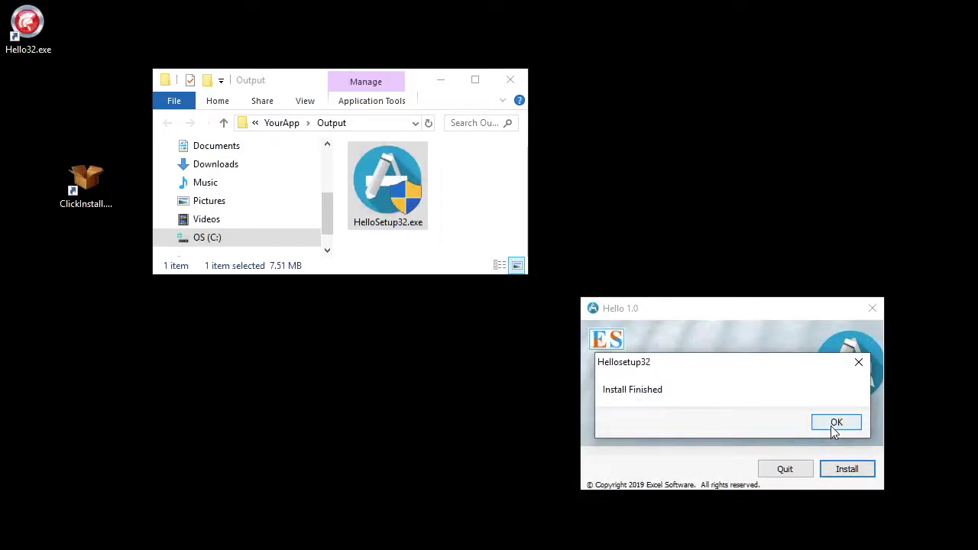
pyautogui.click(835, 425)
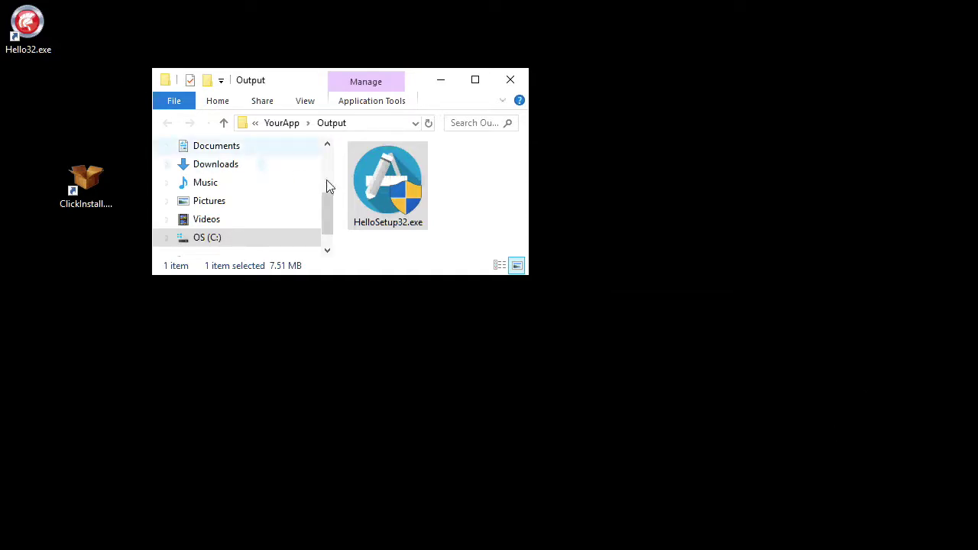
# Run HelloSetup32.exe again and install Hello 1.0 over the existing copy, agreeing to uninstall the installed product first.
pyautogui.doubleClick(396, 177)
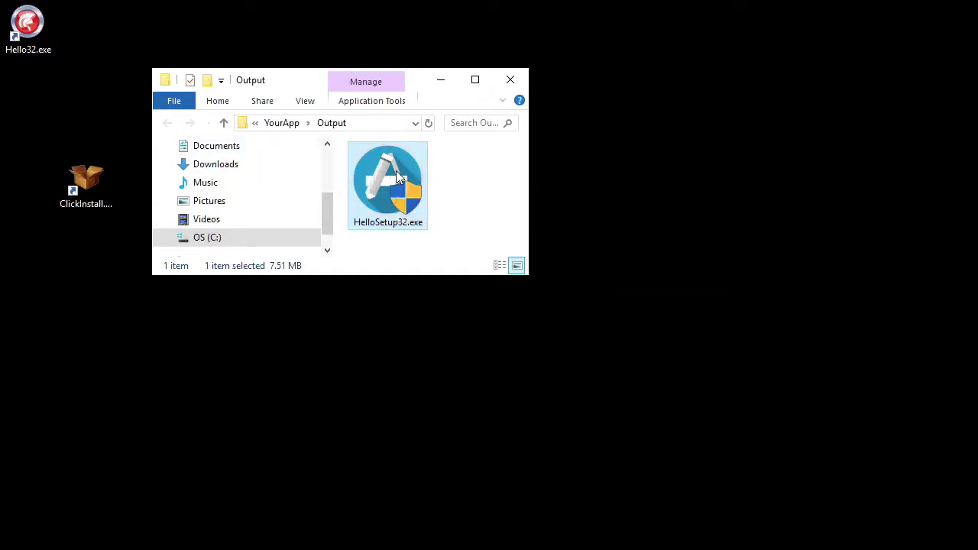
pyautogui.click(621, 502)
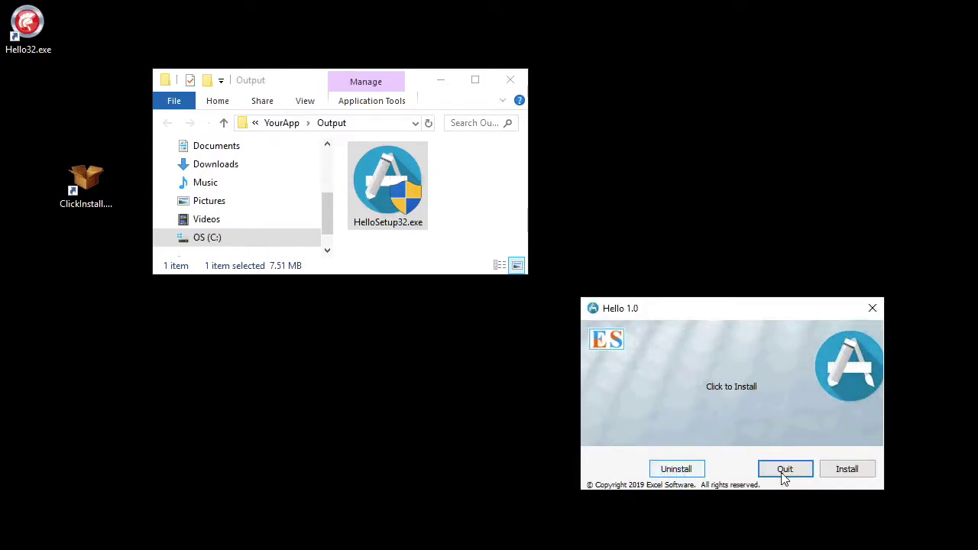
pyautogui.click(849, 470)
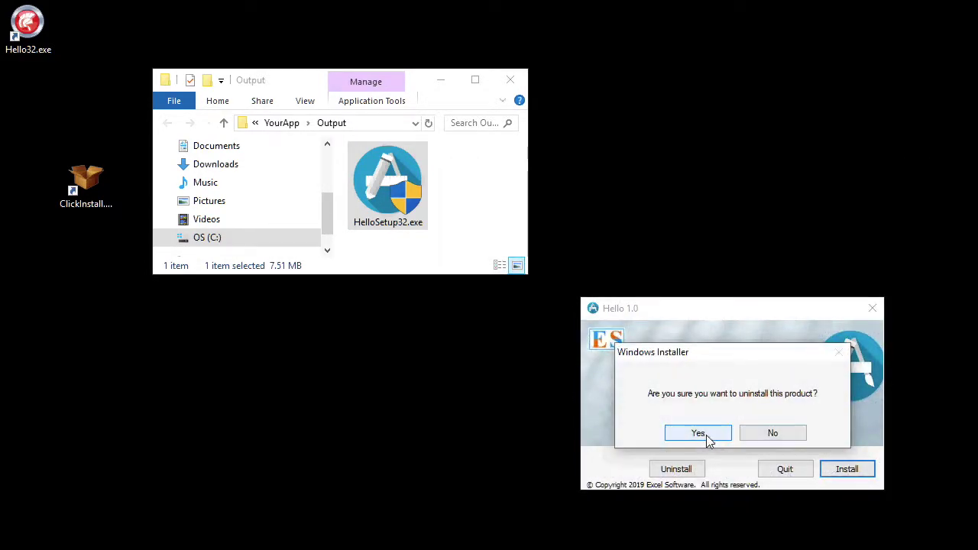
pyautogui.click(706, 435)
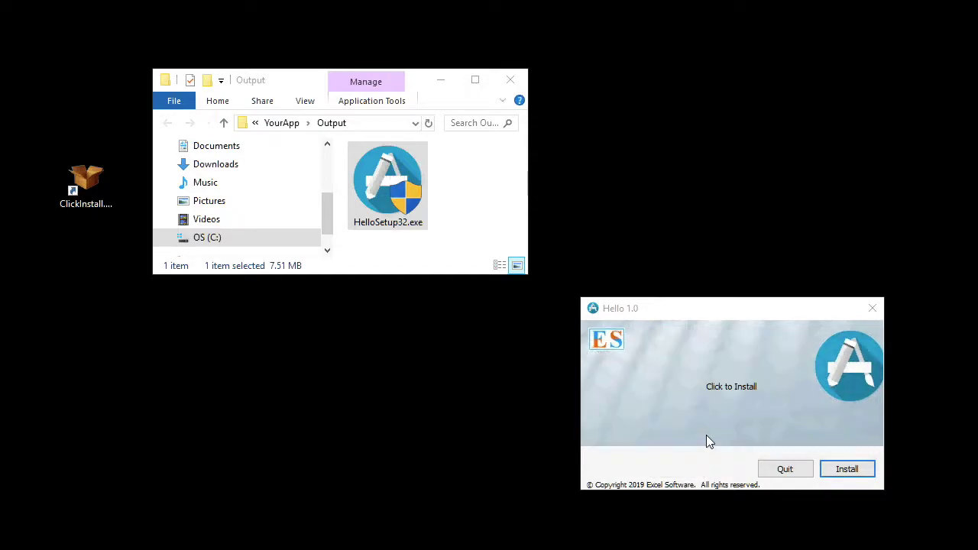
pyautogui.click(779, 434)
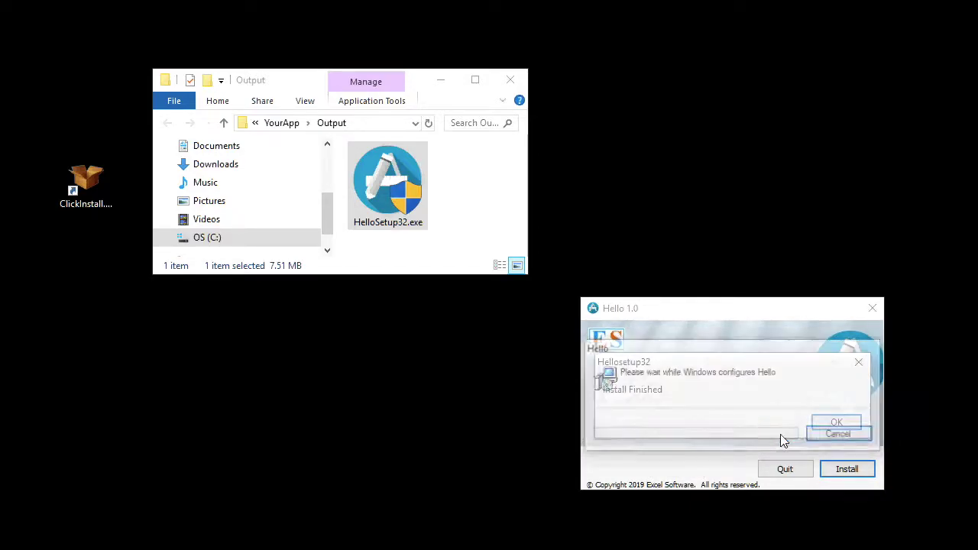
pyautogui.click(817, 424)
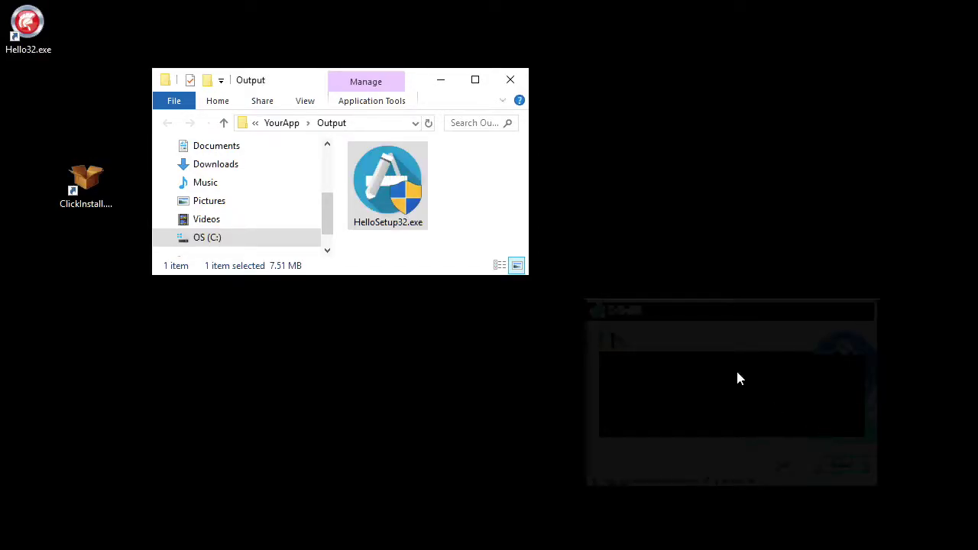